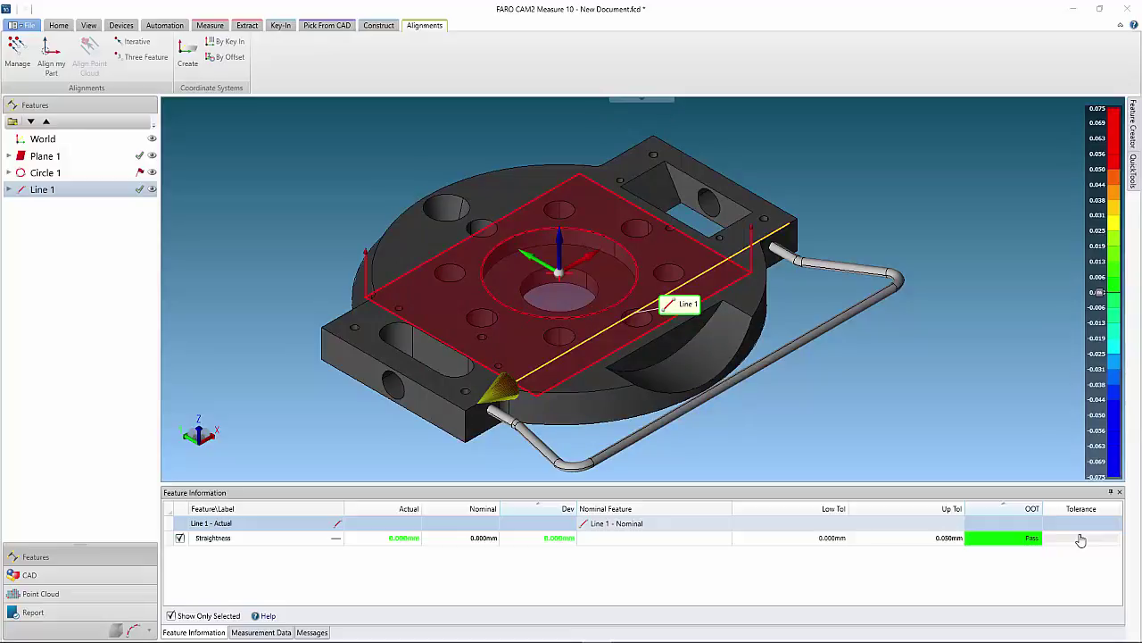
Hide Plane 1, Circle 1 and Line 1, then view the part top-down centred on the small hole
click(152, 157)
click(152, 172)
click(152, 189)
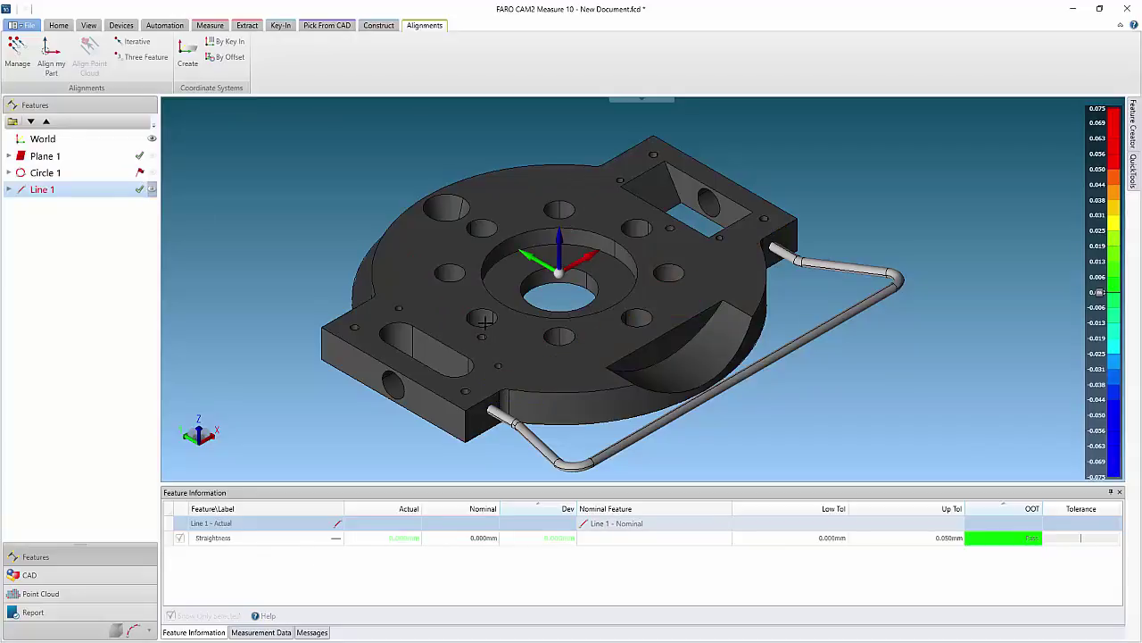
right_drag(483, 319, 483, 371)
scroll(483, 371, up, 10)
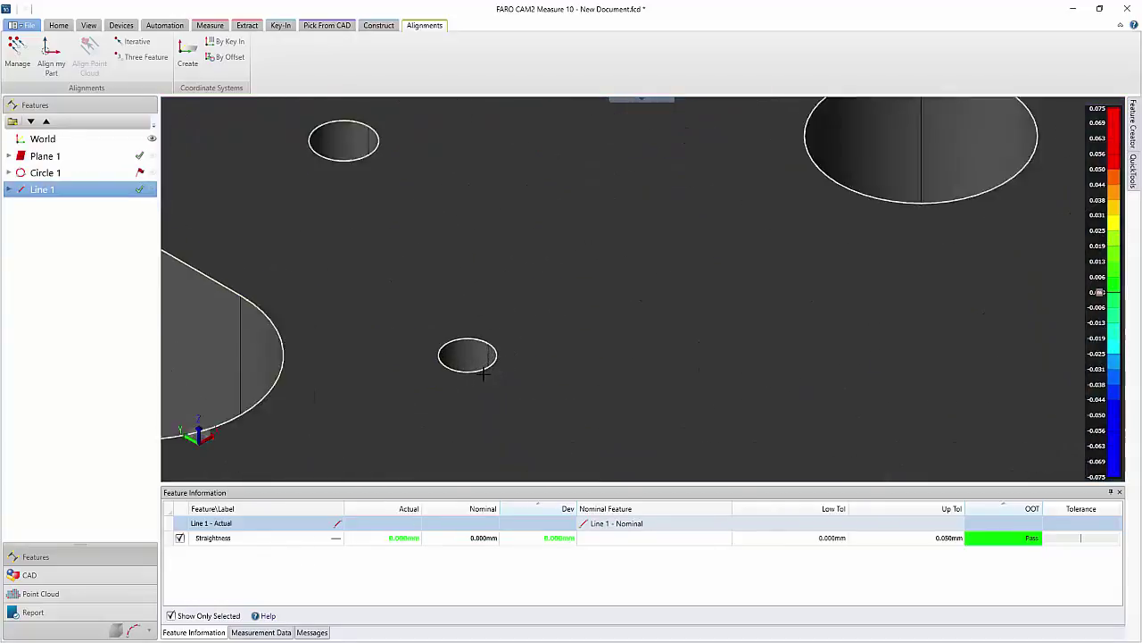
scroll(483, 373, up, 3)
middle_drag(604, 385, 670, 396)
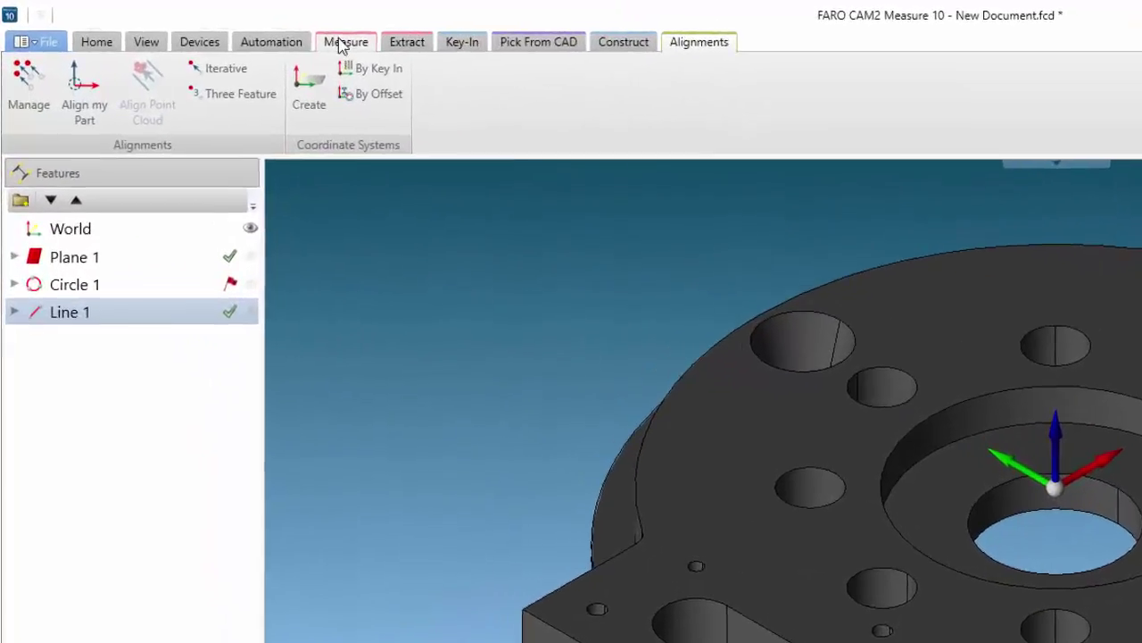
Start single-point measurement from the Measure tools to take Point 1, Point 2 and Point 3
click(207, 27)
click(116, 87)
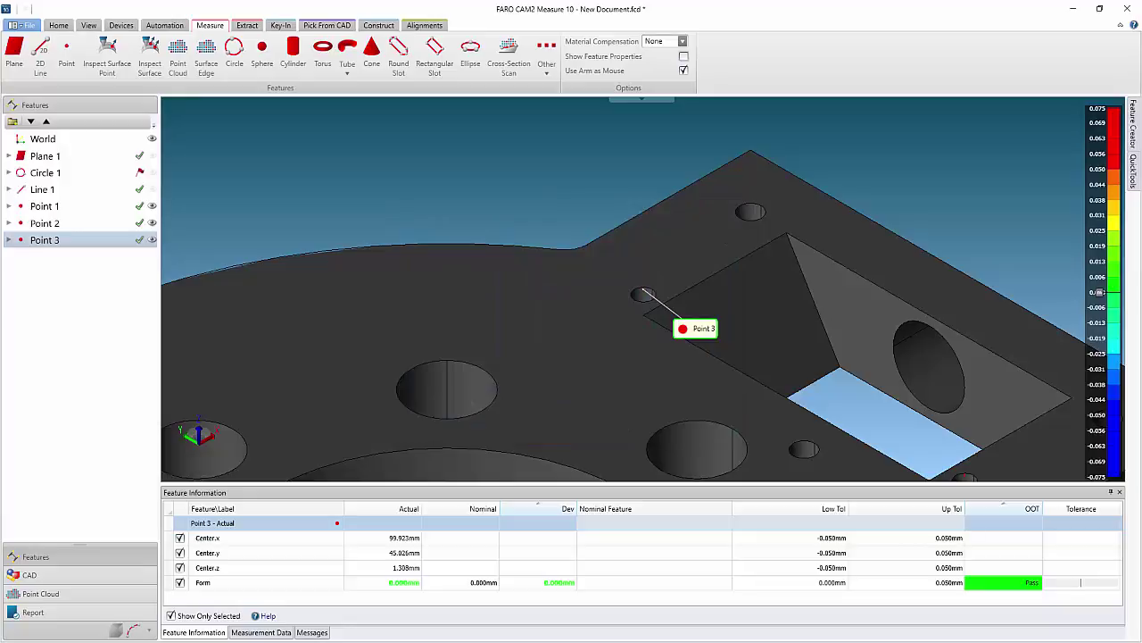
Batch-rename Points 1–3 with mask 'Ref Point #', then move the Ref Point 1 and 2 labels apart
click(74, 211)
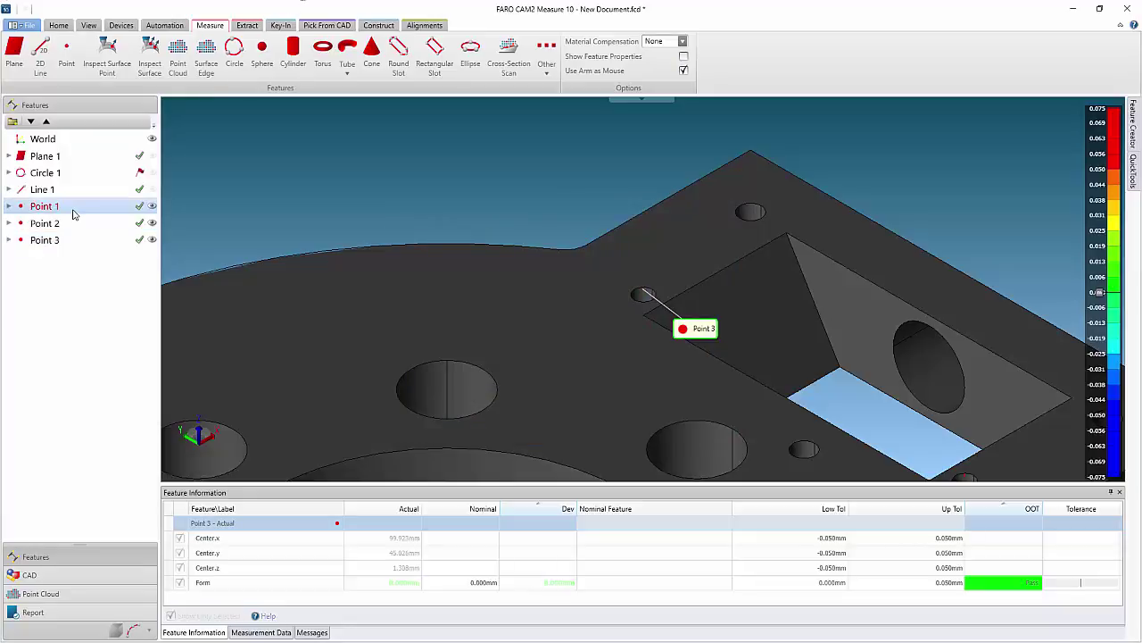
click(73, 213)
shift+click(58, 241)
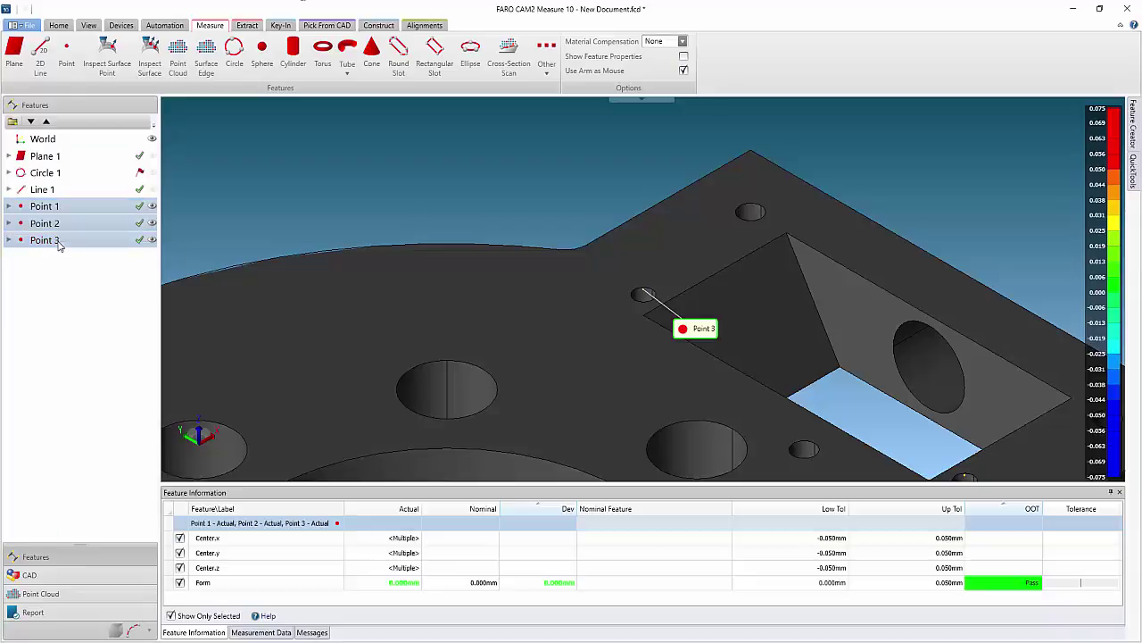
right_click(58, 243)
click(90, 249)
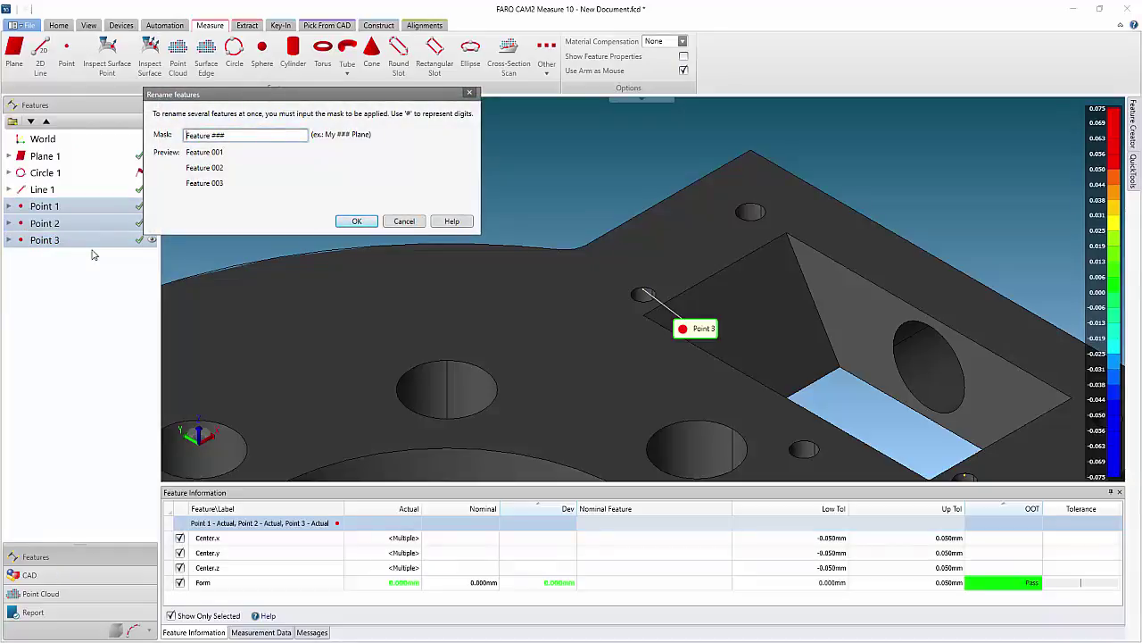
text(Ref Po)
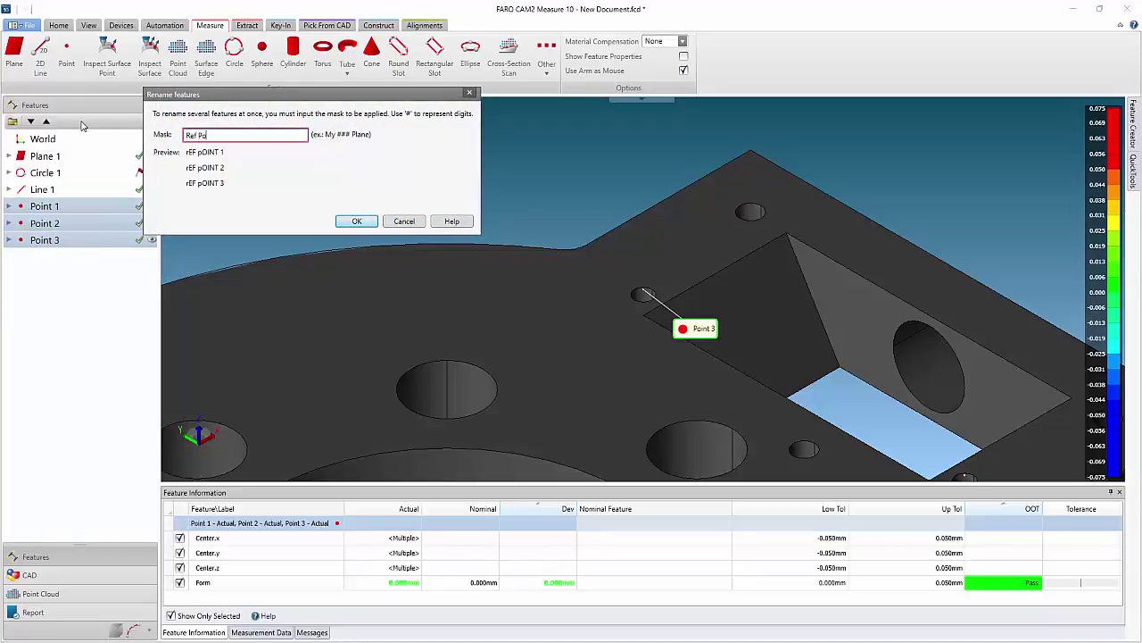
text(int #)
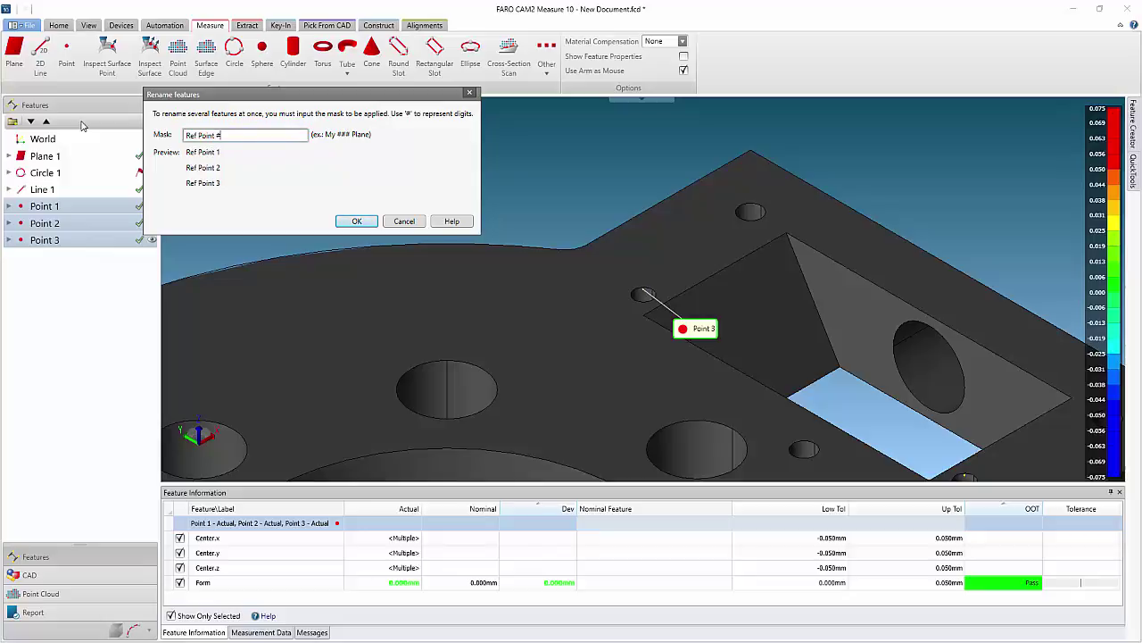
click(370, 224)
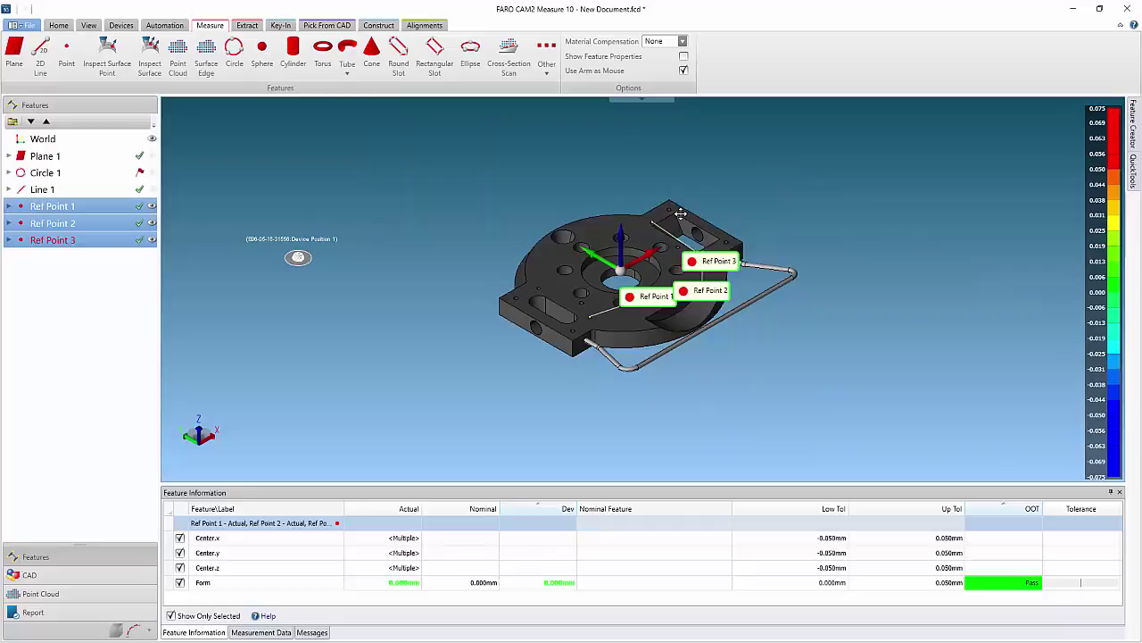
drag(700, 270, 758, 186)
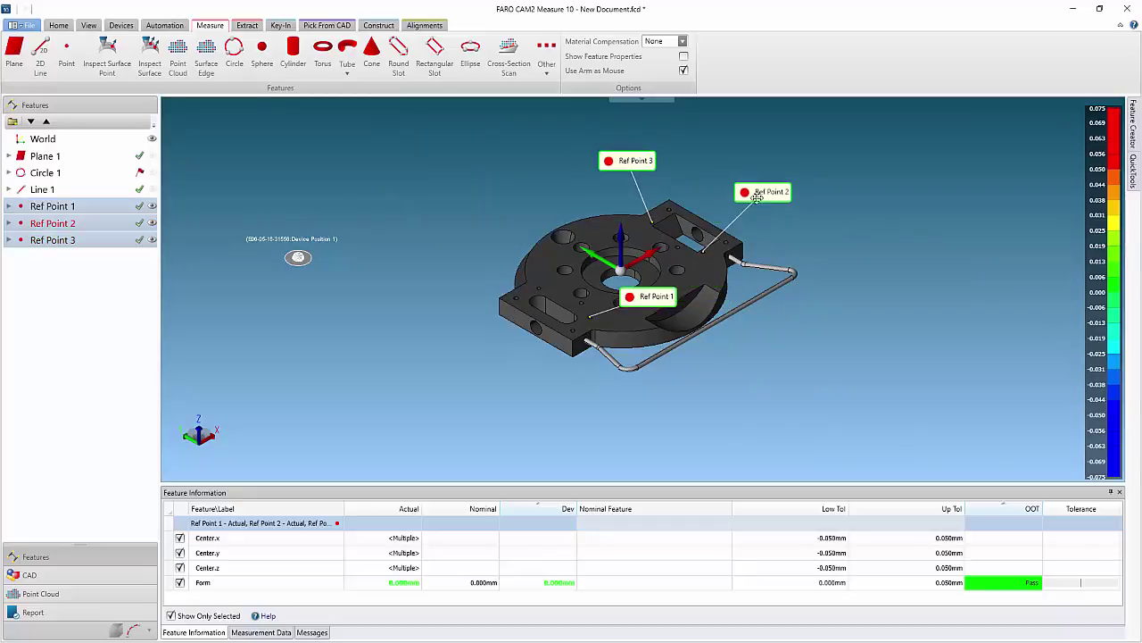
drag(651, 296, 587, 403)
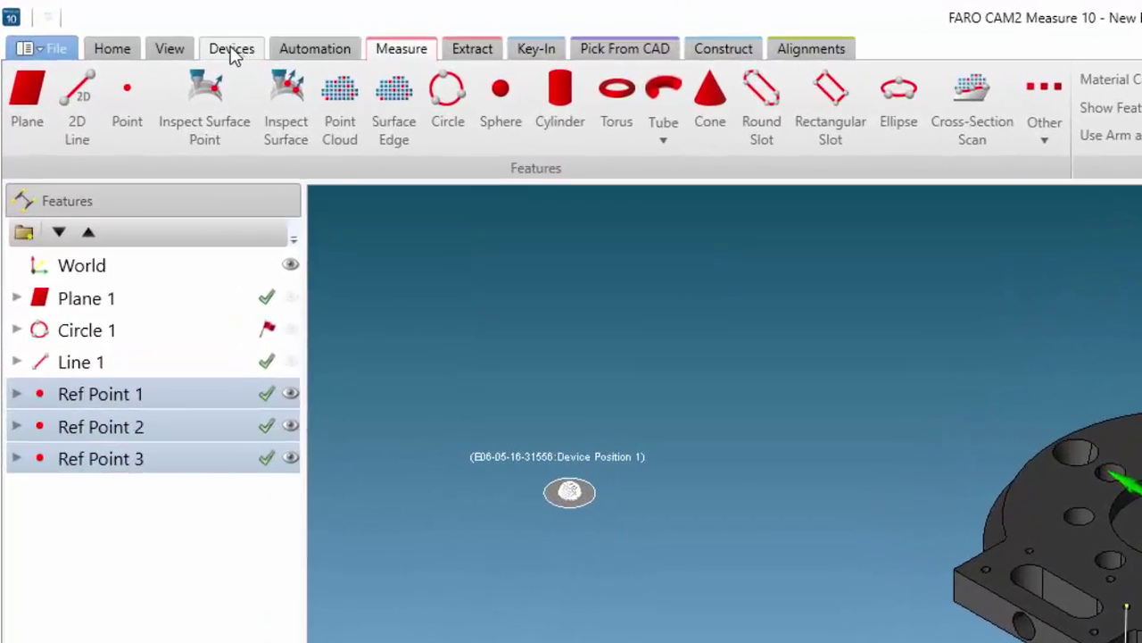
Launch Move Device from the Devices tools, keeping Automatic target selection
click(232, 52)
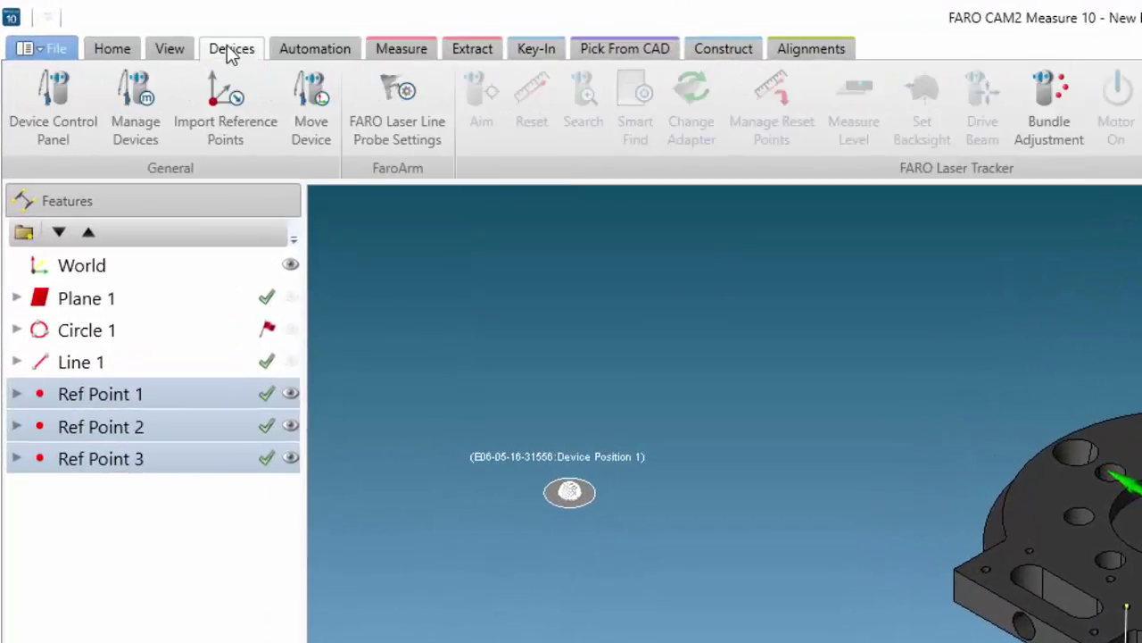
click(311, 99)
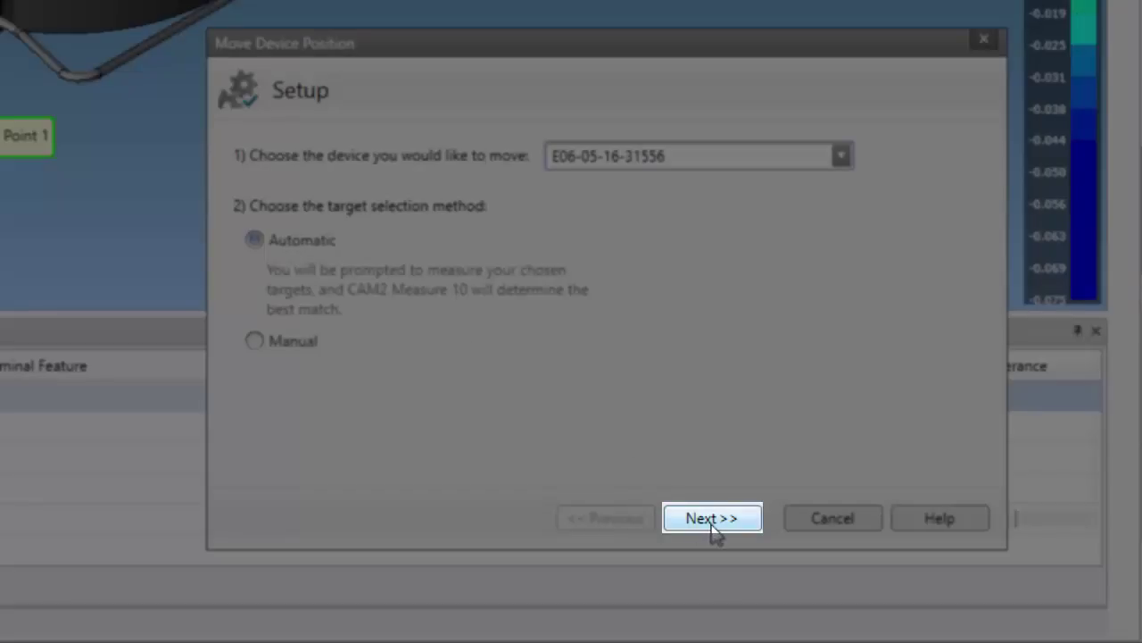
Advance to Automatic Target Detection and enlarge the target list to re-measure Ref Points 1–3
click(712, 520)
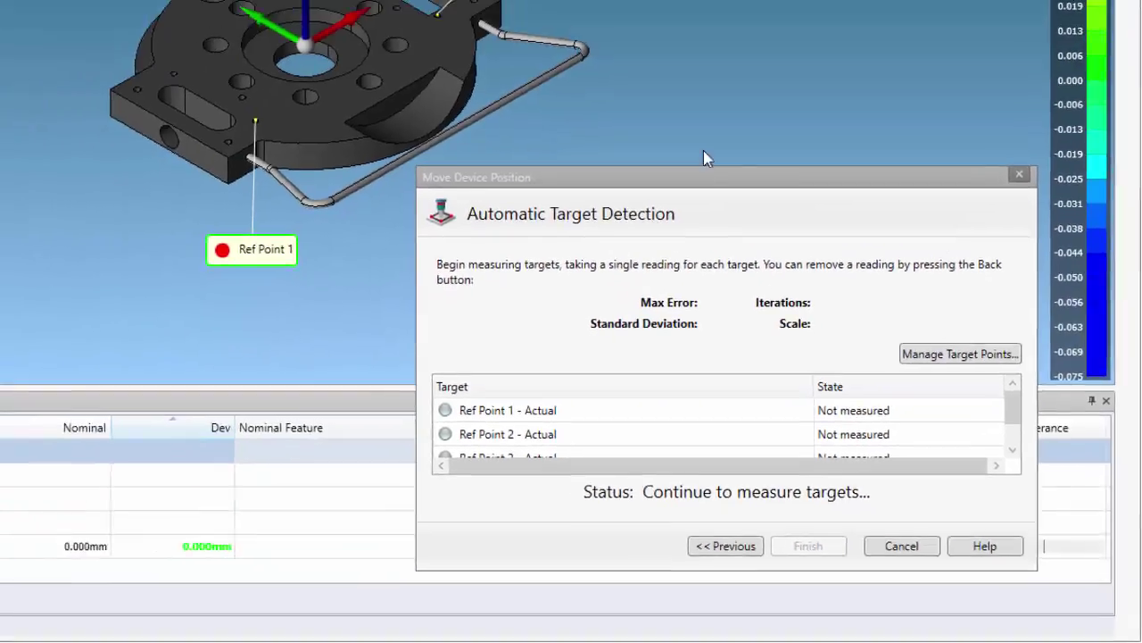
drag(882, 346, 885, 300)
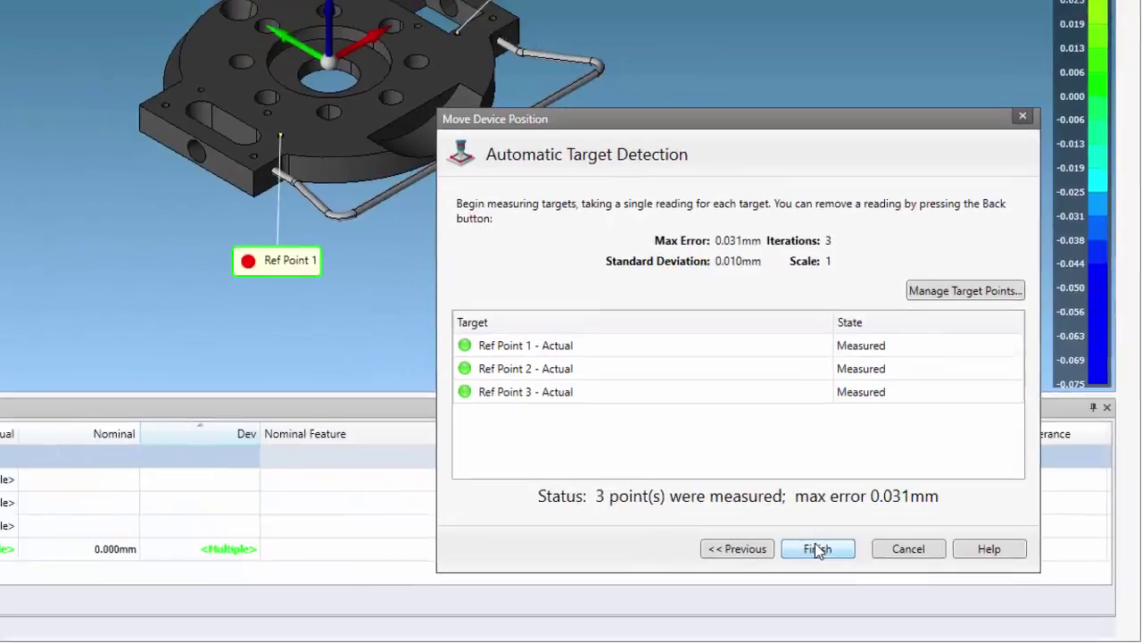
Finish the device move and rotate the view to show Device Positions 1 and 2 together
click(769, 534)
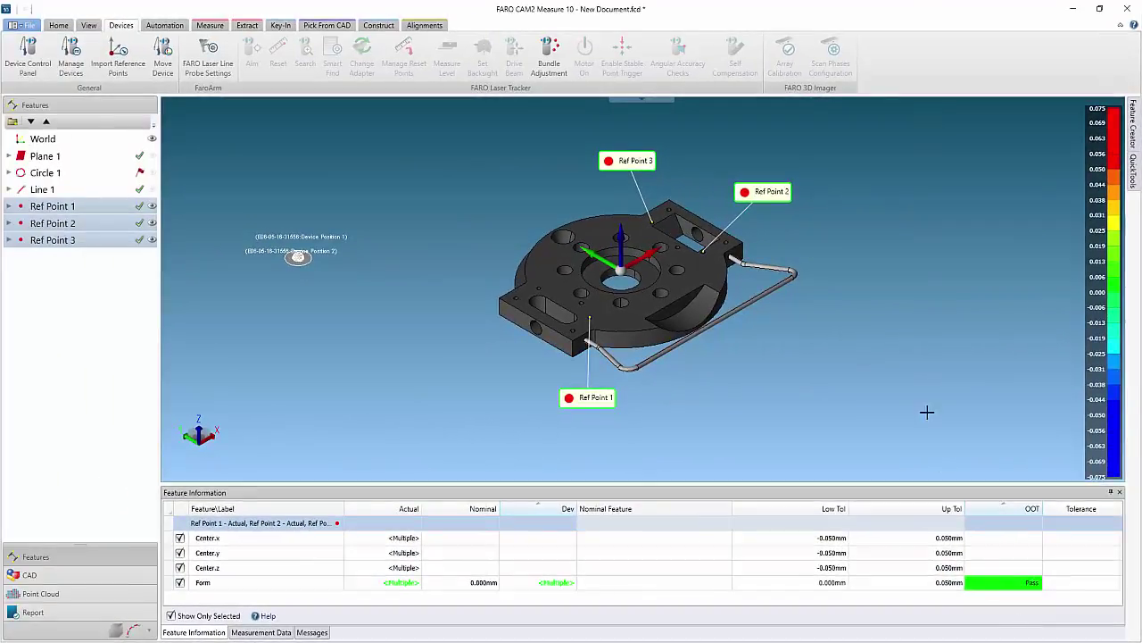
scroll(926, 412, down, 3)
right_drag(875, 415, 841, 459)
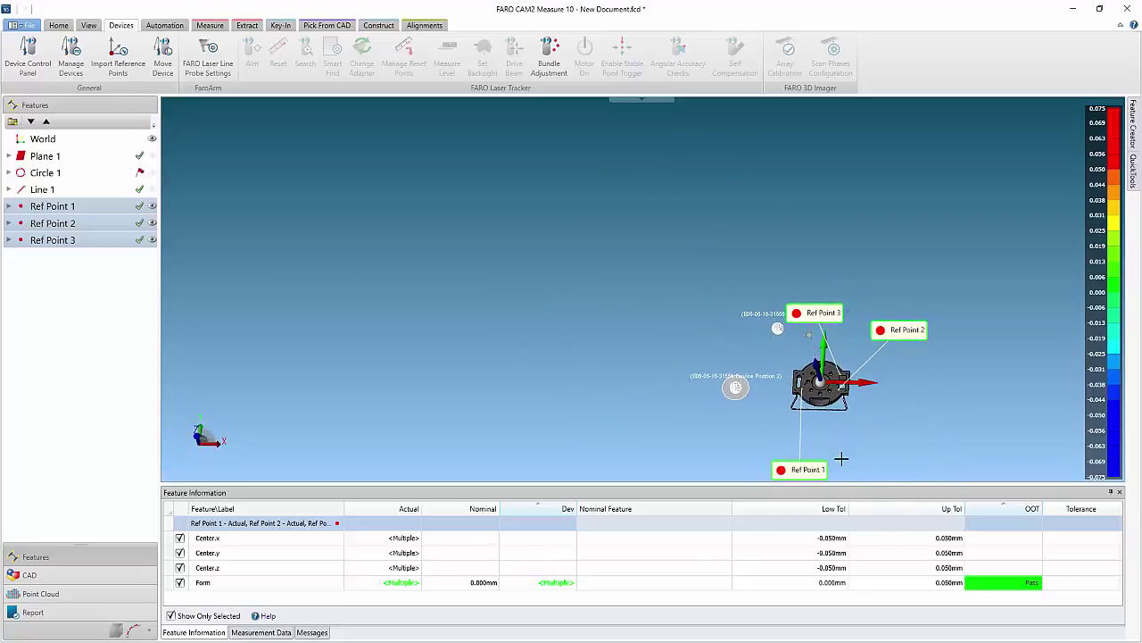
scroll(773, 329, up, 4)
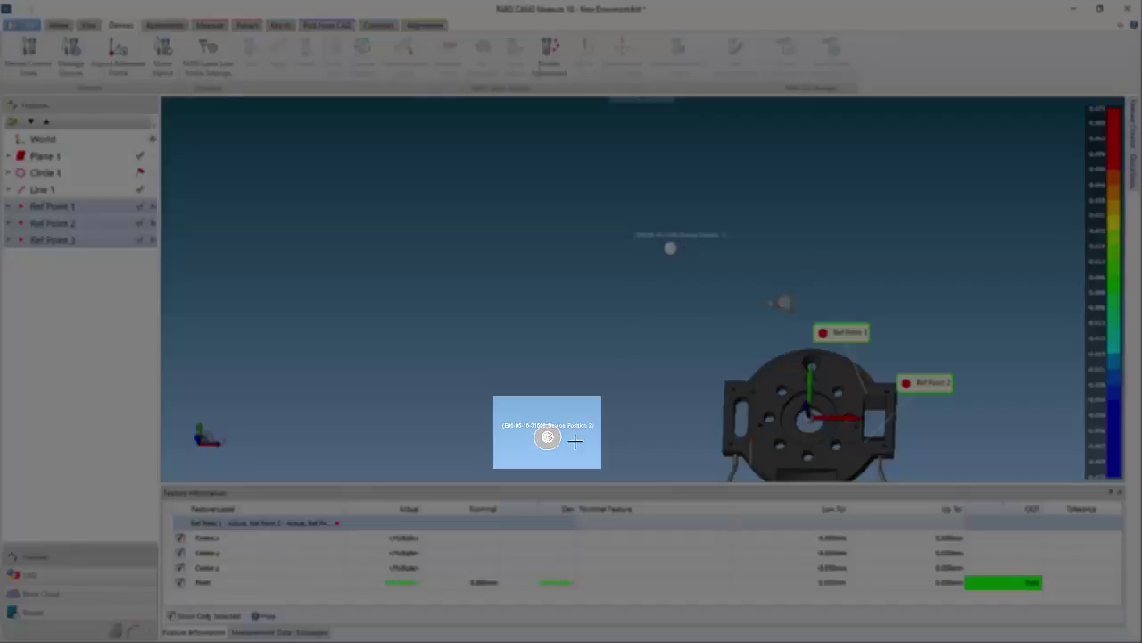
middle_drag(574, 441, 578, 339)
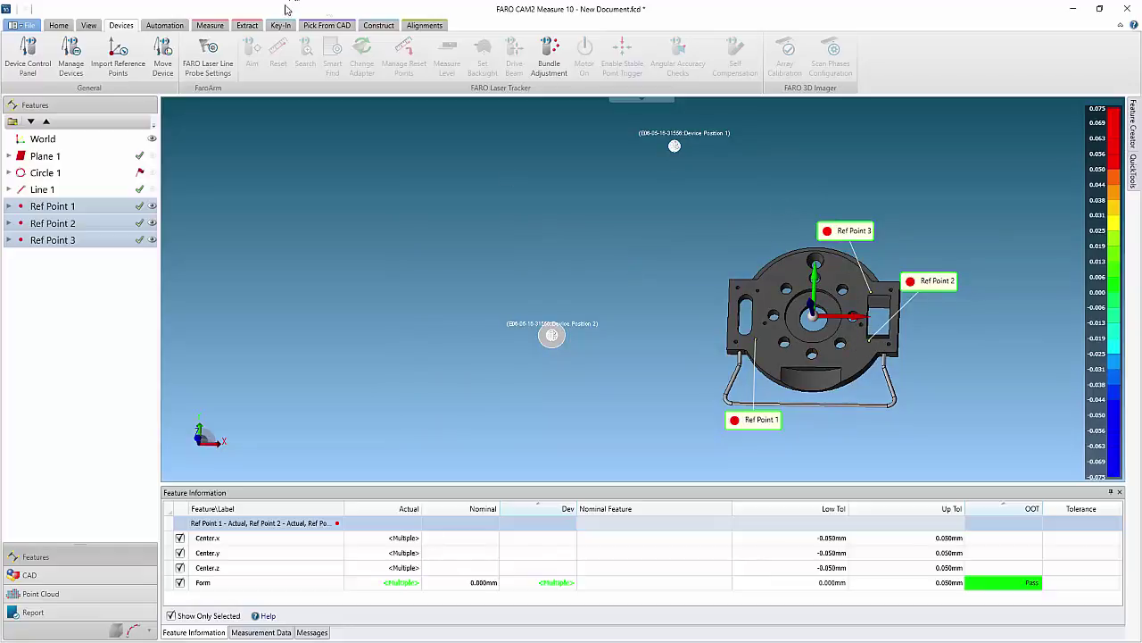
click(210, 25)
Start the Circle tool to probe two holes as Circle 2 and Circle 3
click(242, 52)
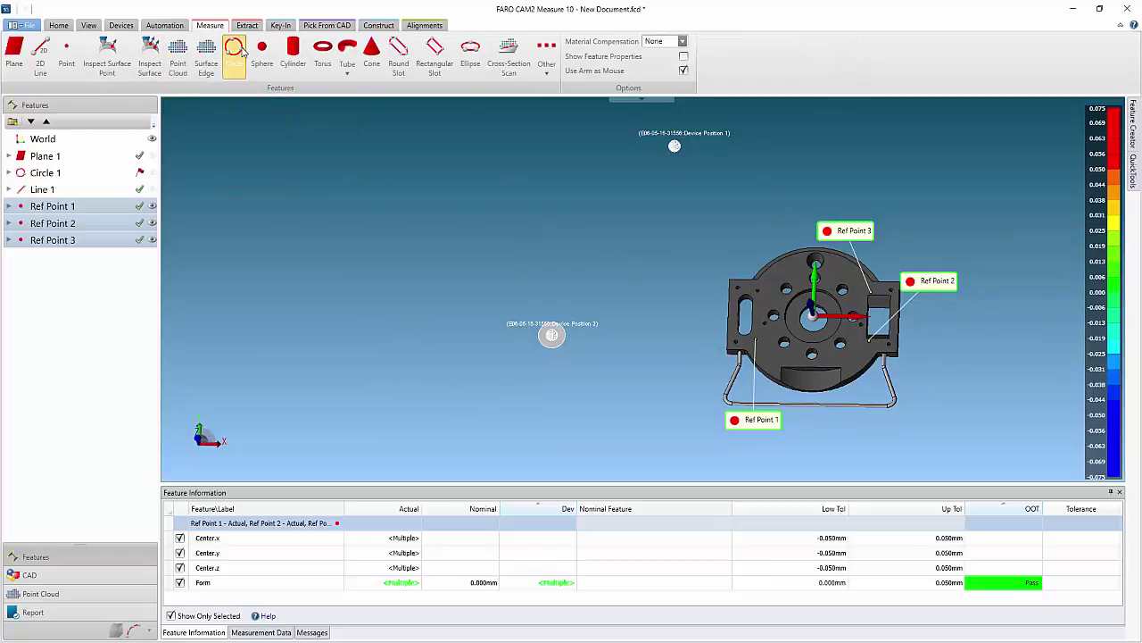